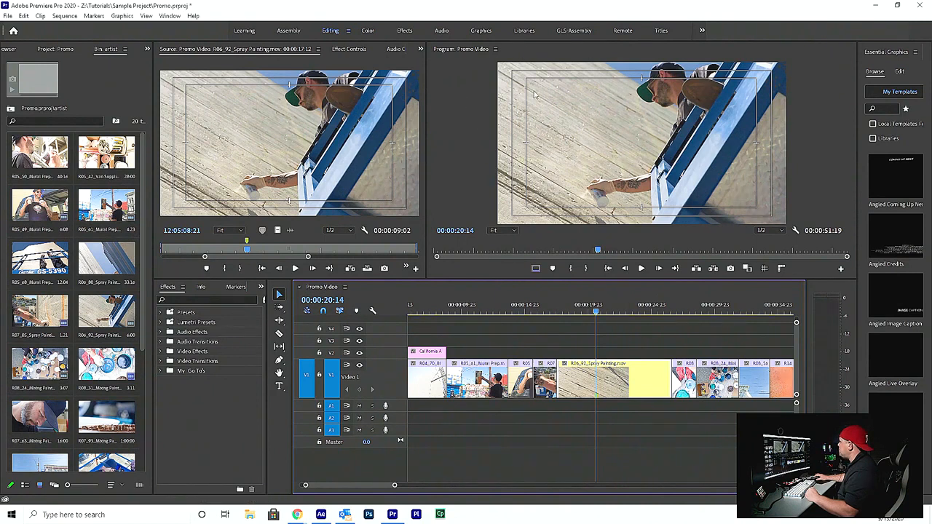
Step: Open the timeline's R06_92_Spray Painting.mov clip in the Source Monitor and move to its marker to examine the shot
click(490, 101)
double_click(616, 386)
click(545, 297)
mouse_move(551, 311)
mouse_down()
mouse_move(480, 312)
mouse_move(727, 312)
mouse_move(557, 316)
mouse_move(583, 326)
mouse_move(571, 325)
mouse_move(603, 320)
mouse_move(589, 324)
mouse_up()
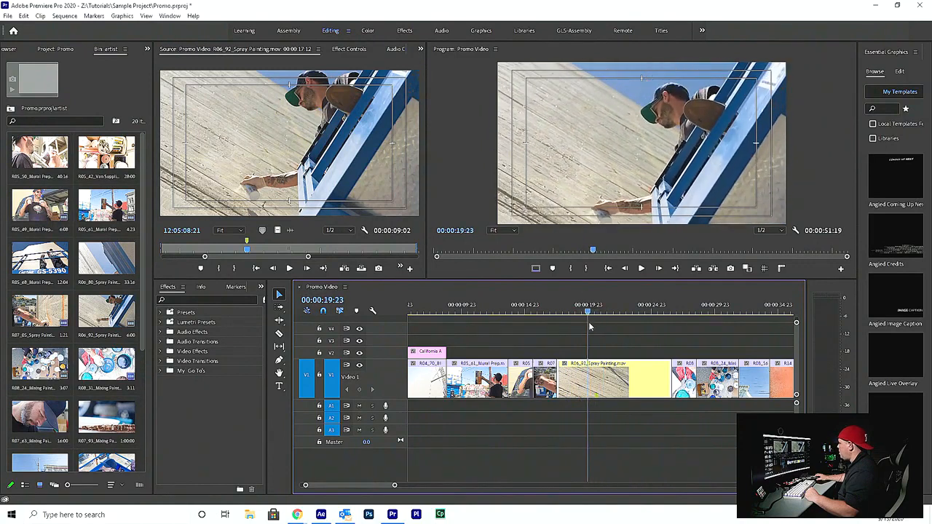
double_click(619, 377)
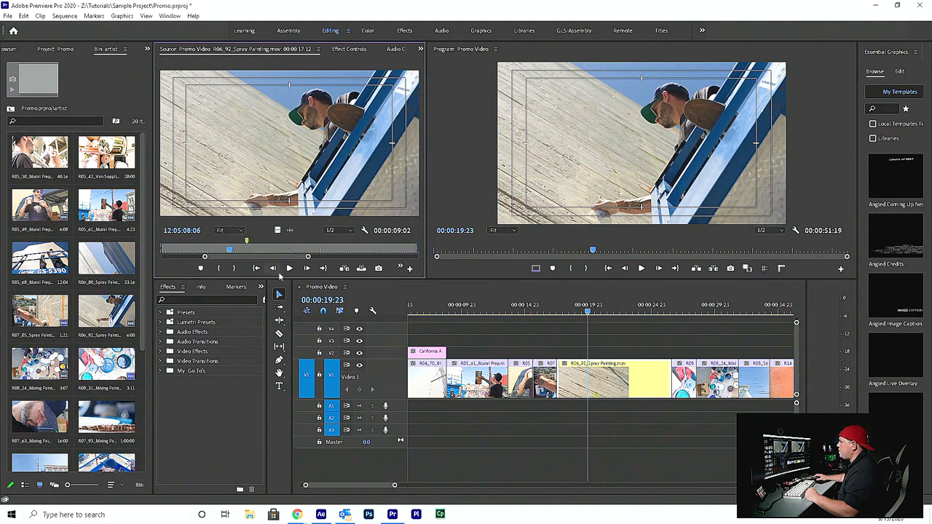
drag(238, 252, 250, 252)
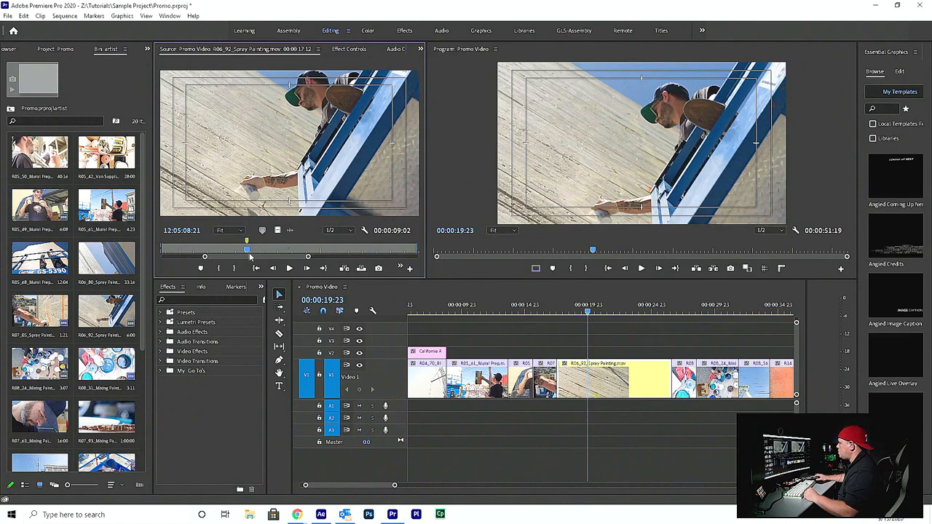
Step: Mark an In point in the sequence at 00:00:17:12, where the R06_92_Spray Painting.mov clip starts
click(596, 326)
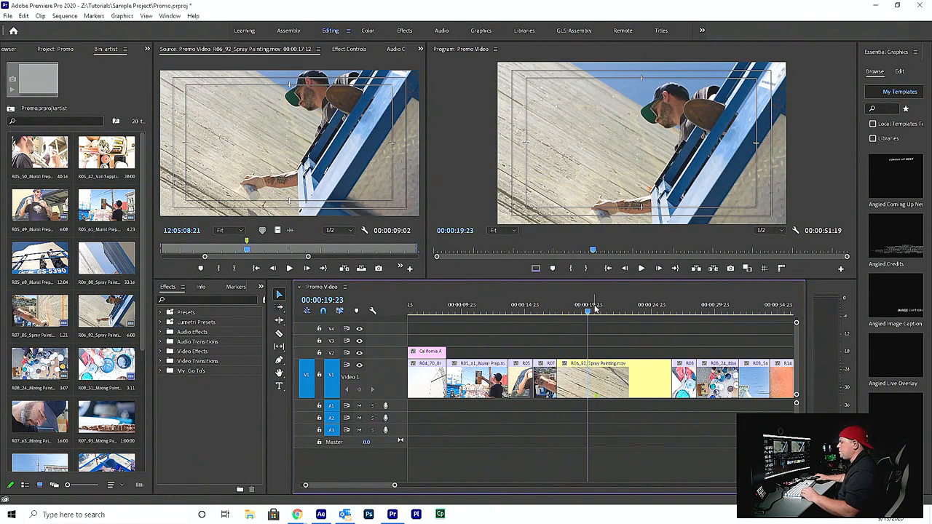
click(559, 313)
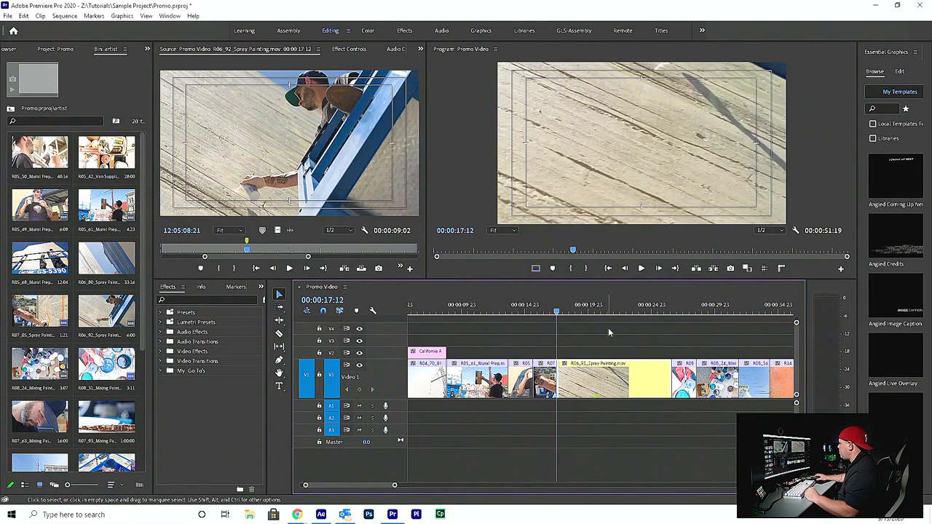
key(i)
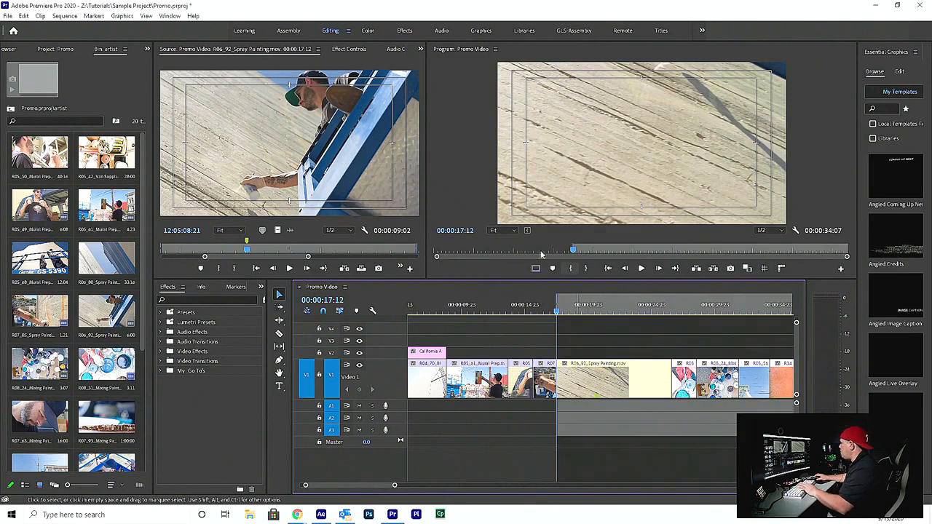
click(577, 267)
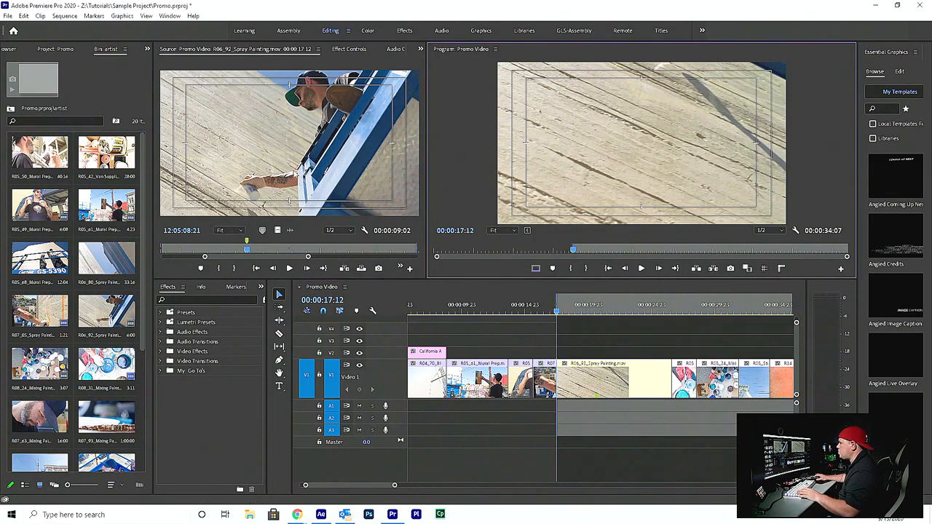
Step: Mark an Out point in the sequence at 00:00:20:14, within the R06_92_Spray Painting.mov clip
click(594, 312)
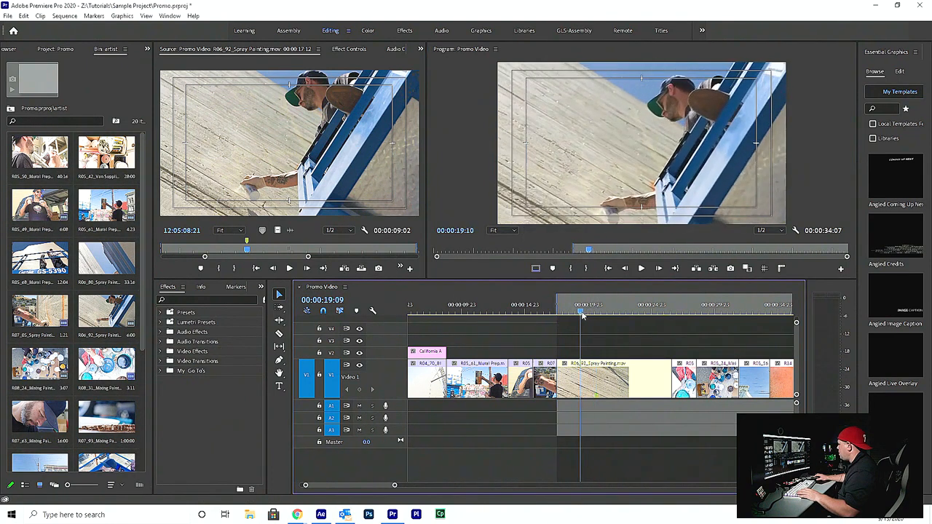
drag(595, 313, 596, 311)
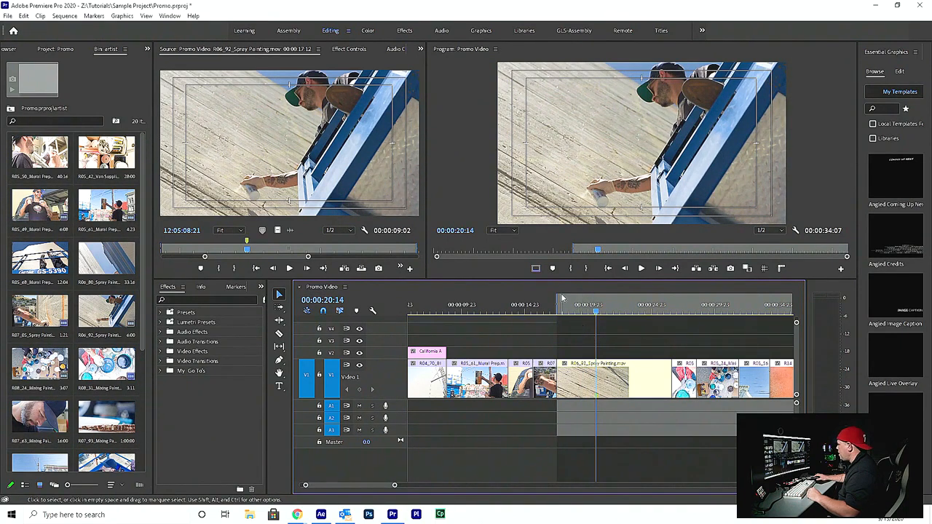
key(o)
click(588, 268)
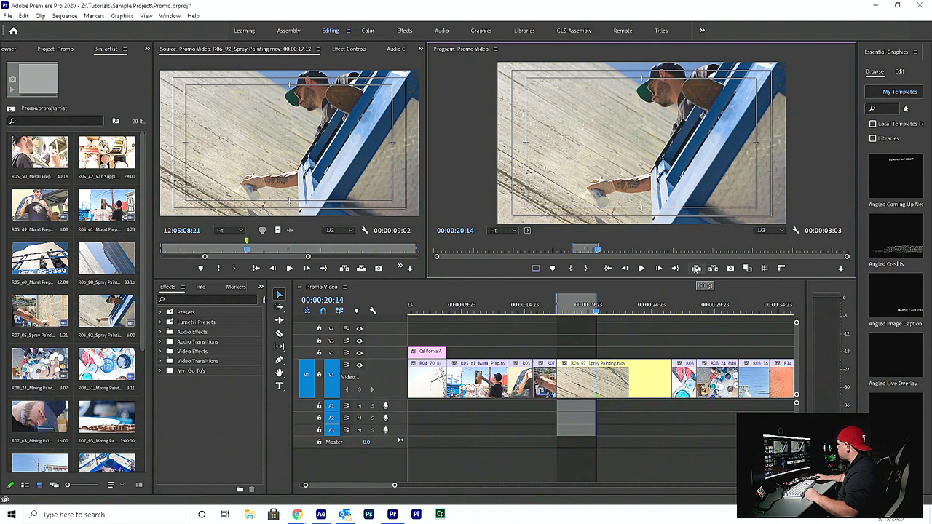
Step: Lift the marked range out of the sequence and place the playhead inside the gap at 00:00:18:16
click(697, 268)
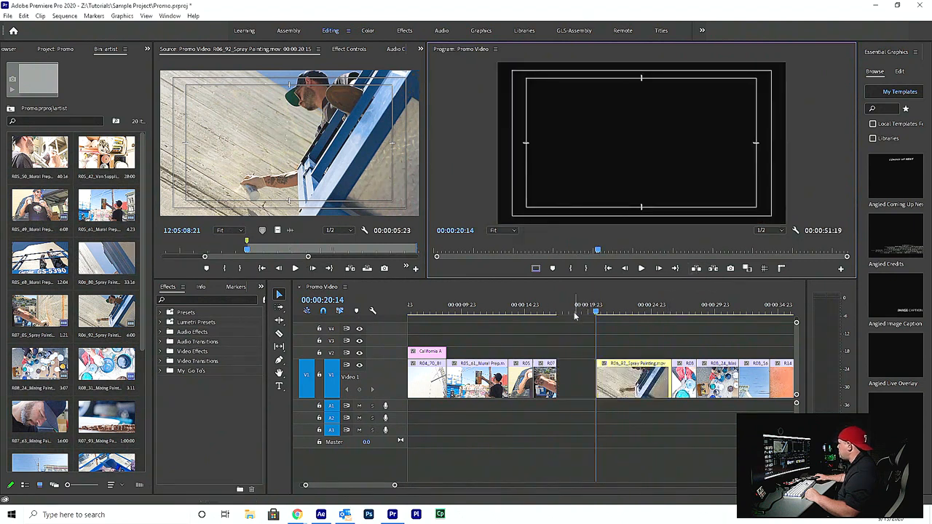
mouse_move(566, 318)
mouse_down()
mouse_move(553, 311)
mouse_move(605, 303)
mouse_move(571, 305)
mouse_up()
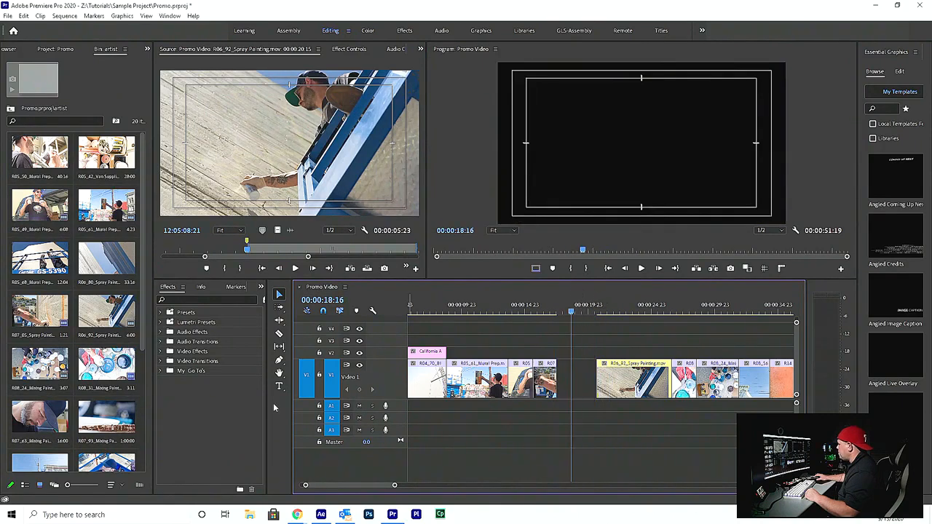
Step: Load R07_93_Mixing Paint.mov from the bin as source and mark a range about 15 seconds long ending at 00:48:47:07
click(94, 407)
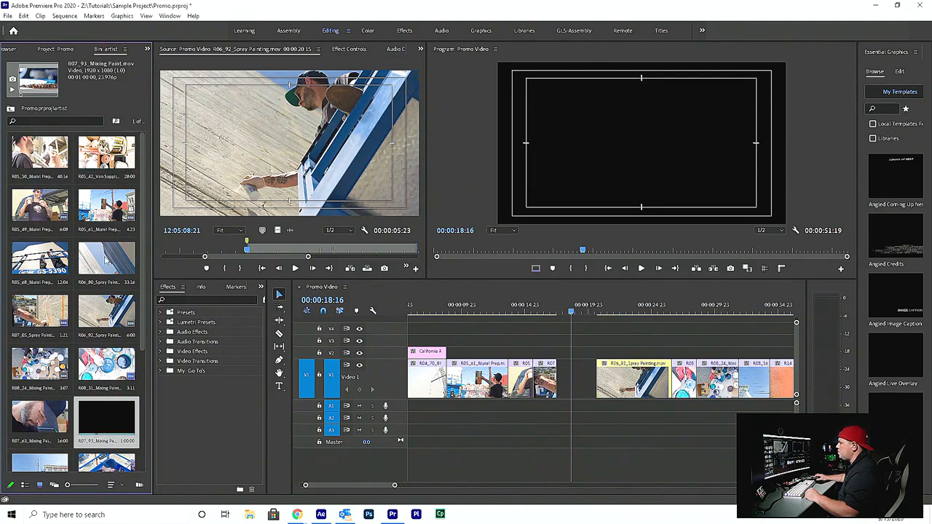
double_click(104, 419)
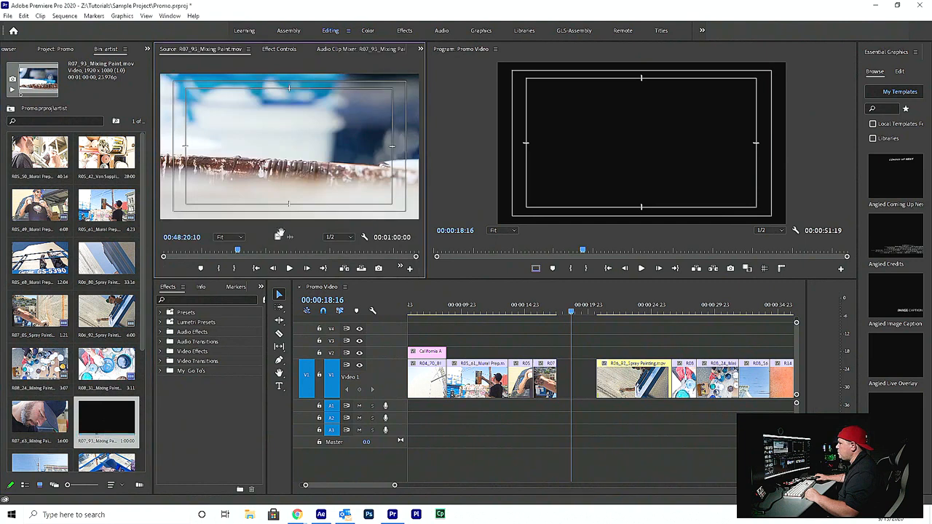
drag(175, 254, 352, 250)
click(218, 269)
click(240, 268)
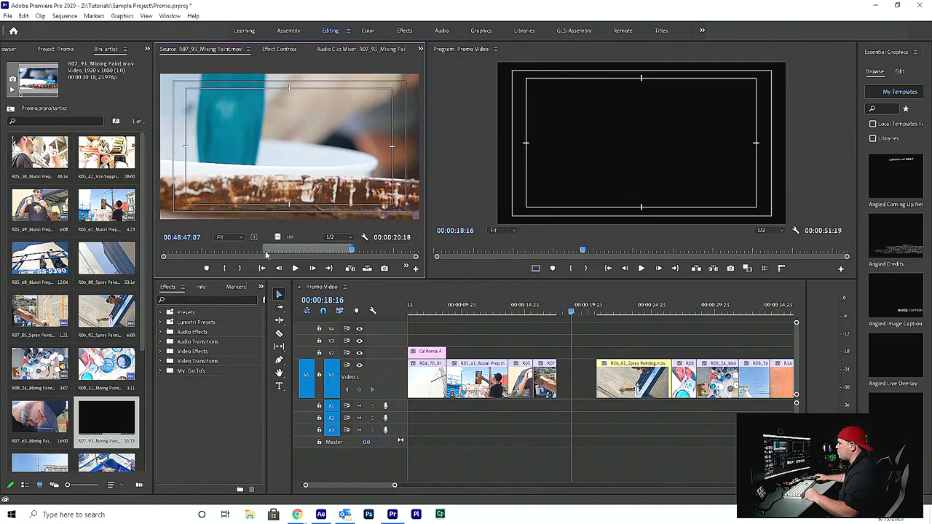
drag(263, 251, 287, 246)
Step: Place only the video of the marked R07_93_Mixing Paint.mov range on V1 at 00:00:17:12, filling the gap up to the next clip
drag(572, 312, 556, 312)
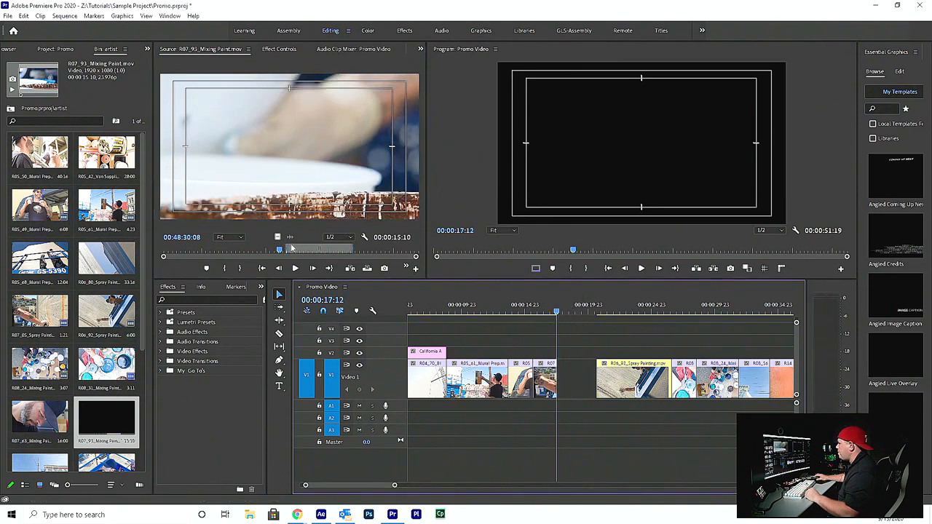
mouse_move(277, 236)
mouse_down()
mouse_move(564, 315)
mouse_move(554, 340)
mouse_move(563, 355)
mouse_up()
drag(749, 352, 588, 382)
Step: Play the sequence across the inserted mixing paint clip to review the filled gap
drag(561, 312, 536, 316)
key(space)
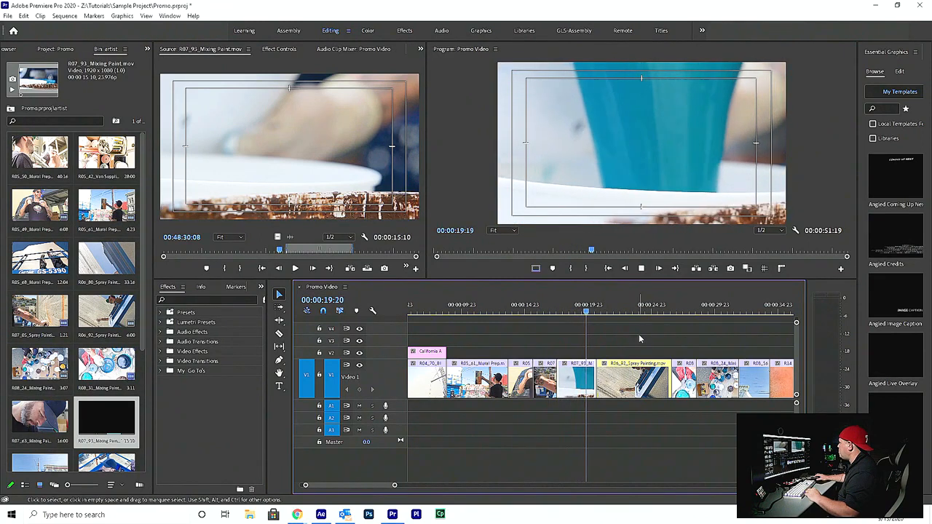
key(space)
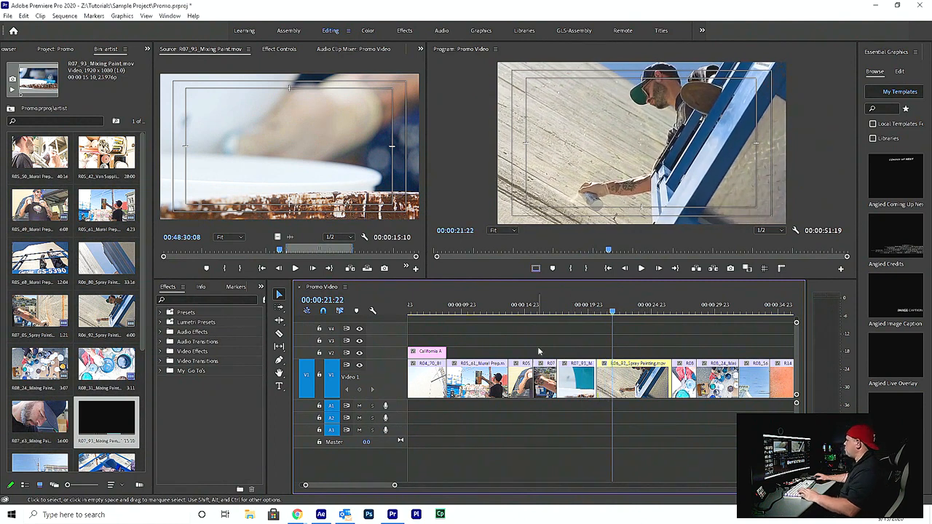
Step: Remove the inserted mixing paint clip and undo the source range marks and the Lift edit
key(Delete)
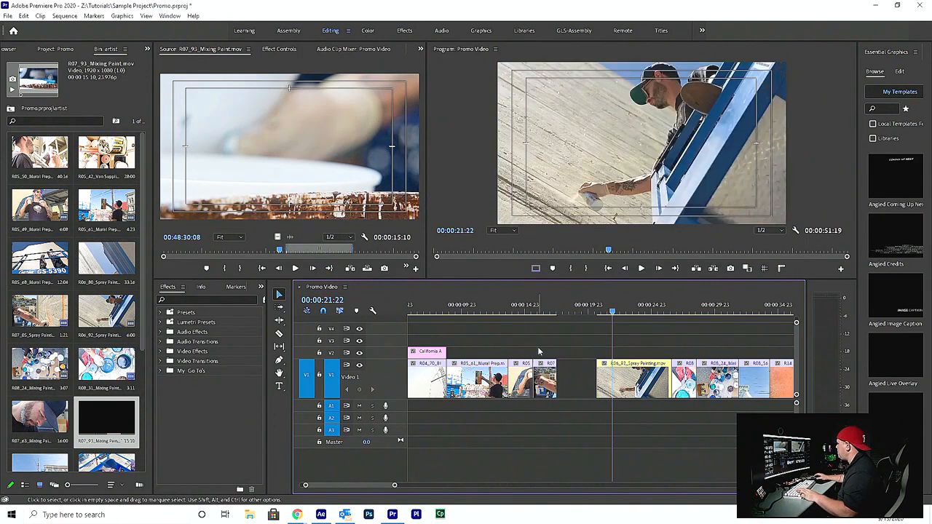
key(ctrl+z)
key(ctrl+z)
key(ctrl+z)
key(ctrl+z)
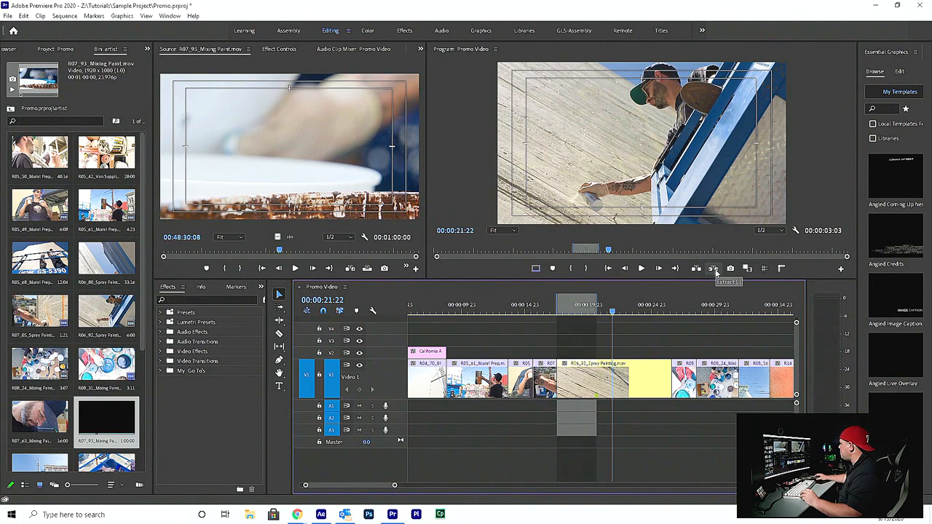
Step: Extract the marked range from the sequence and play back across the closed join
click(714, 269)
drag(551, 312, 529, 311)
key(space)
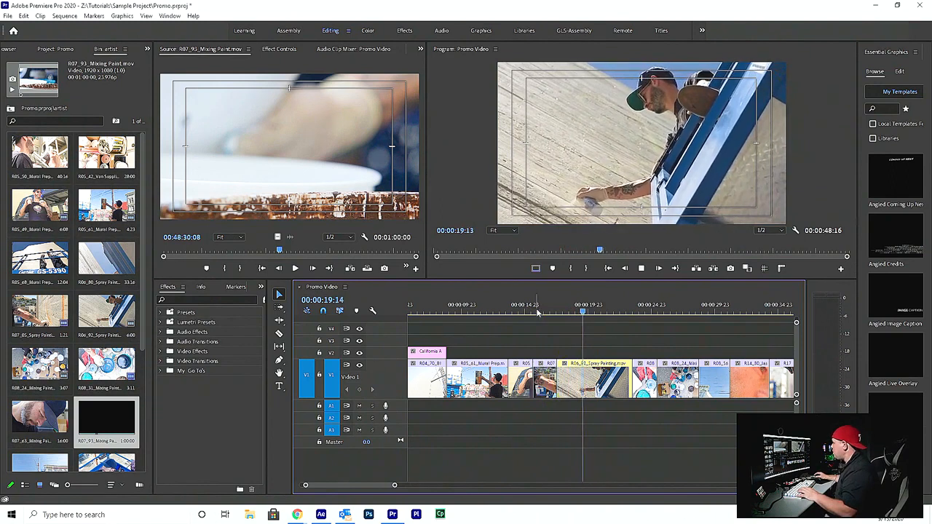
key(space)
click(535, 311)
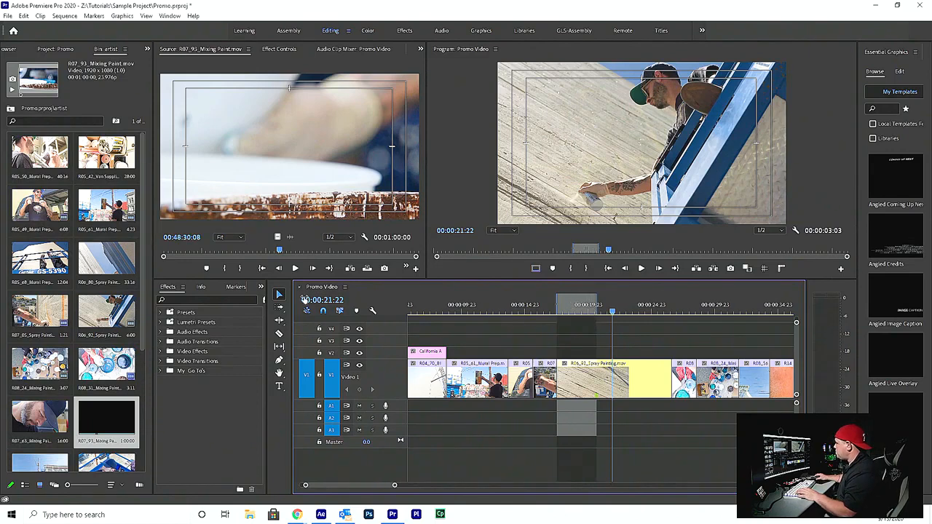
Step: Split the R06_92_Spray Painting.mov clip at the Out point, 00:00:20:14, with the Razor tool and return to the Selection tool
click(279, 333)
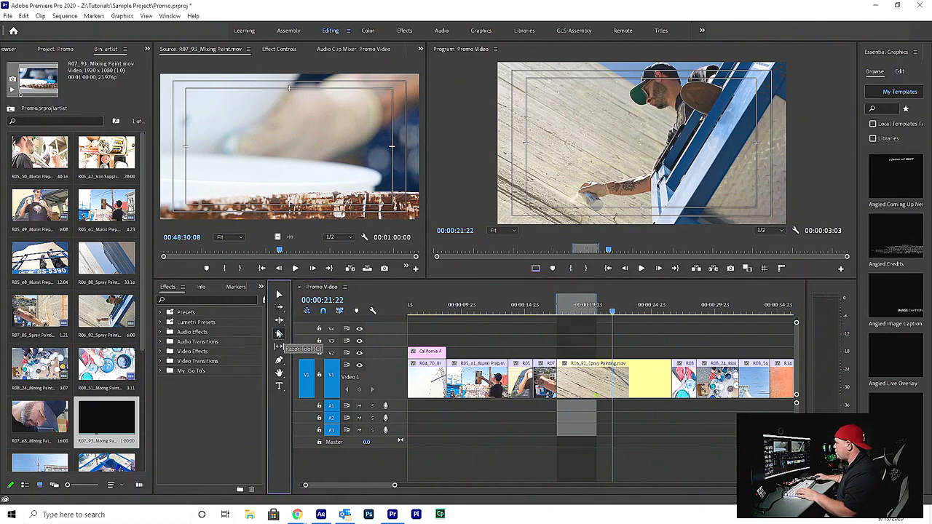
click(596, 377)
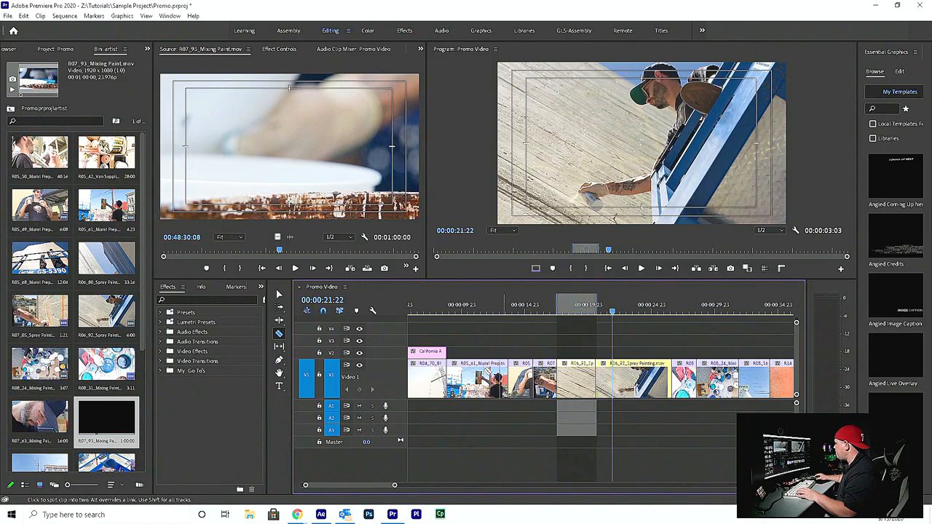
click(279, 295)
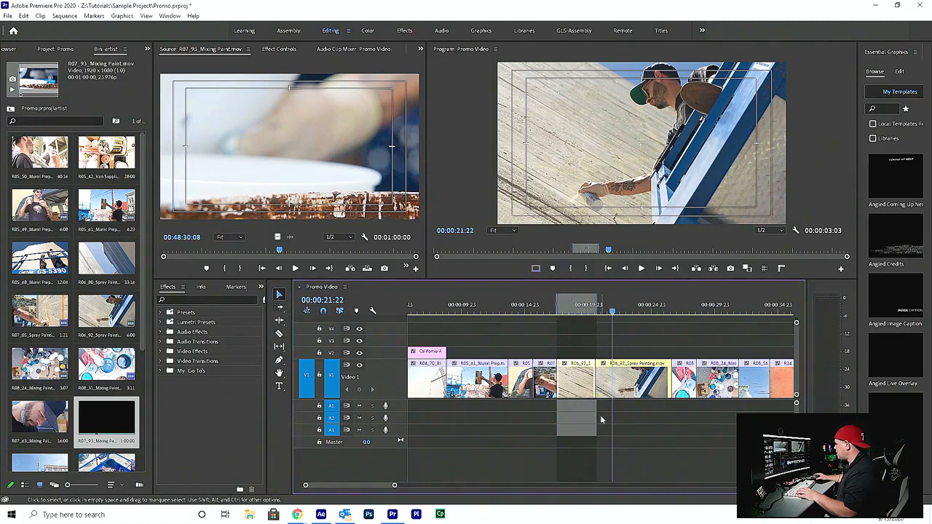
Step: Delete the first piece of the split spray painting clip and ripple delete the gap it leaves on V1
key(Delete)
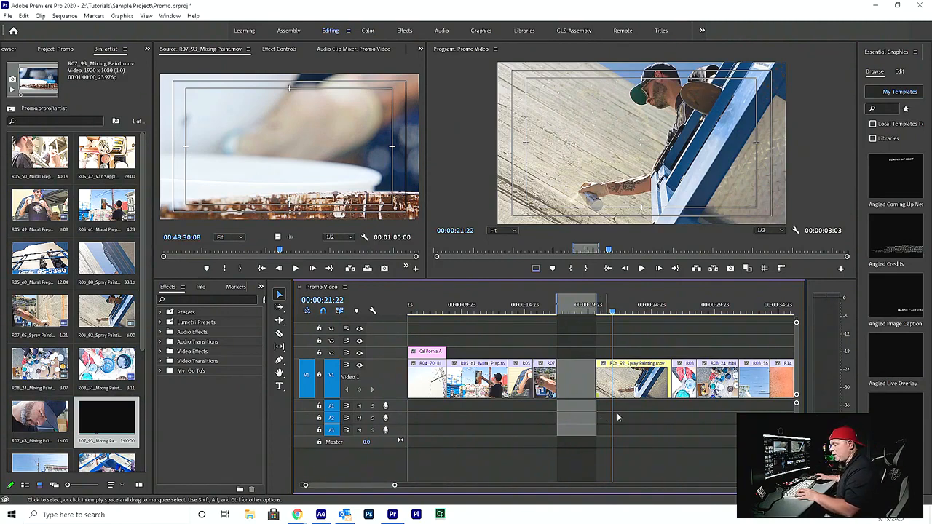
click(571, 376)
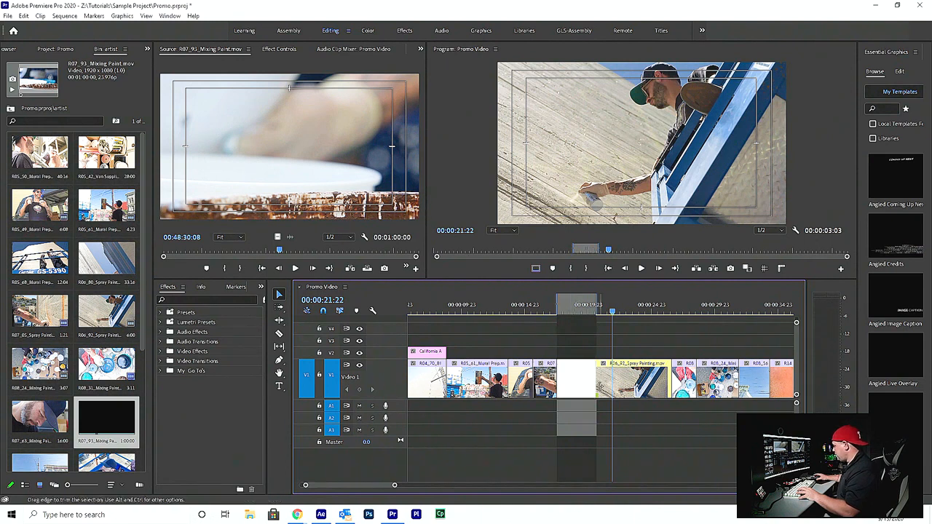
key(Delete)
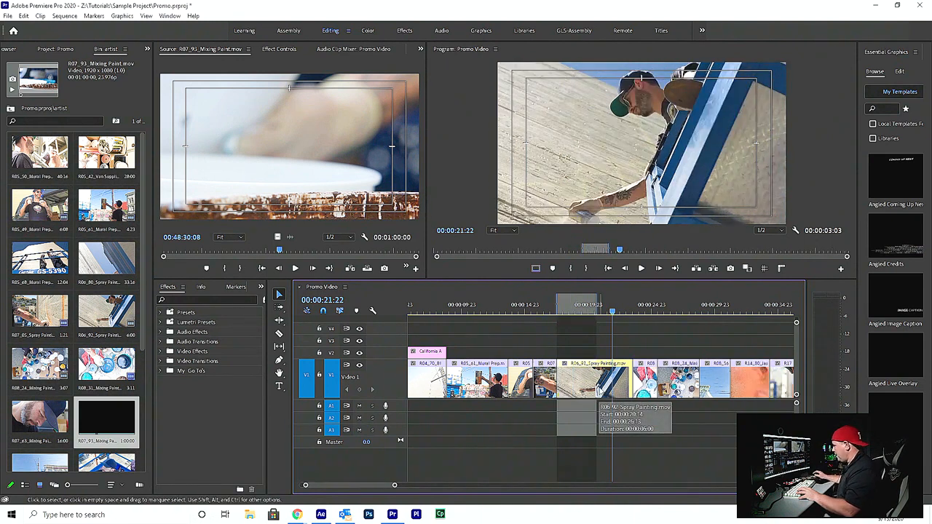